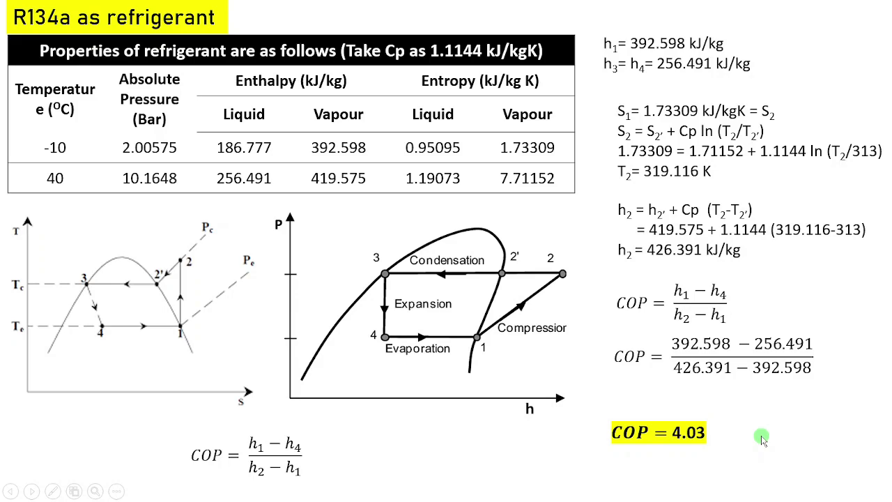
Step: Advance the slideshow to the R134a problem slide with the 'Let's use COOLPACK Software' banner
left_click(762, 438)
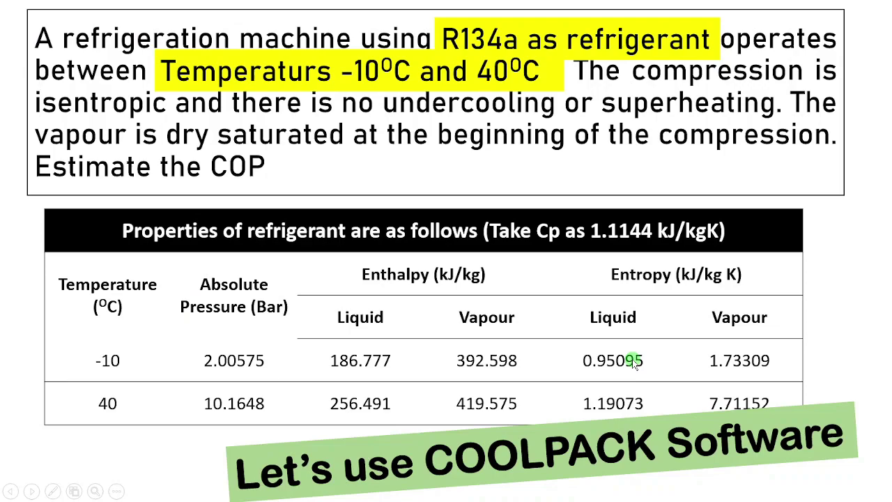
Step: In Chrome, search Google for 'coolpack software' and open the CoolPack - IPU result
key("alt+Tab")
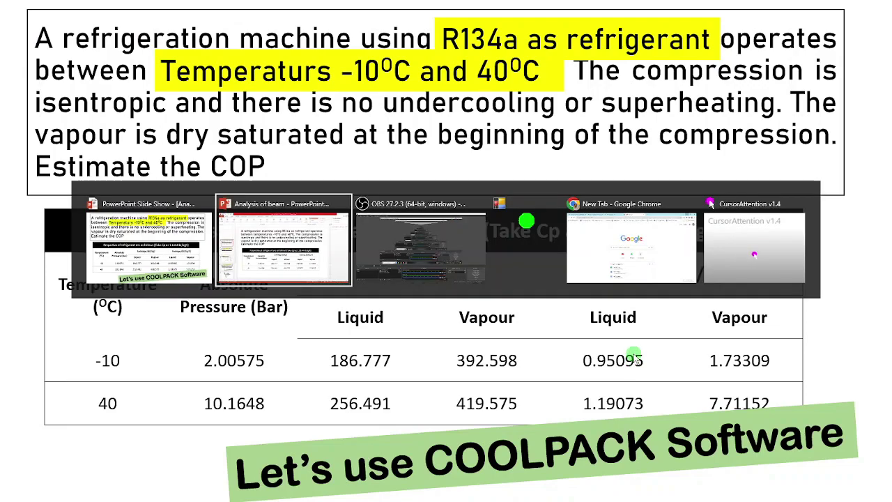
key("alt+Tab")
key("alt+Tab")
key("alt+Tab")
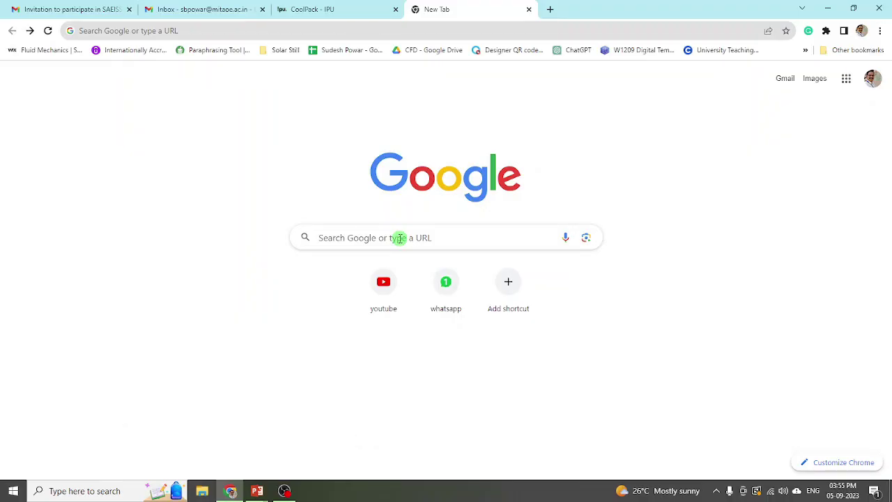
left_click(399, 238)
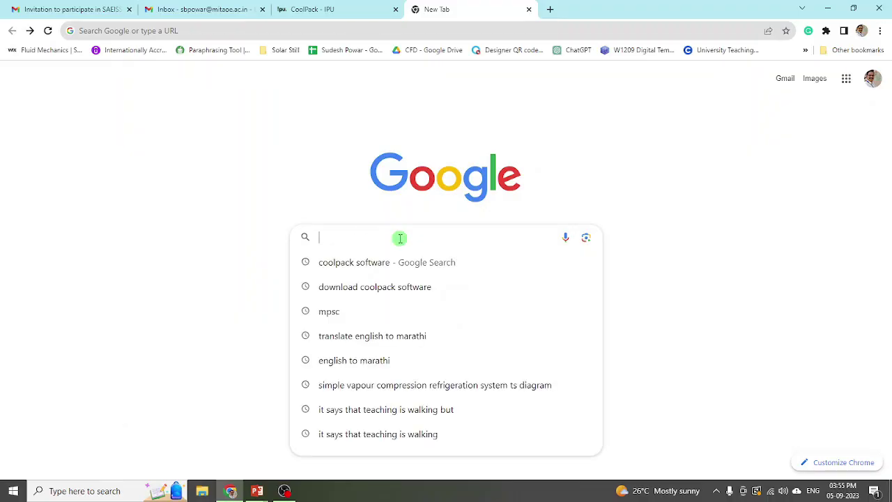
left_click(357, 268)
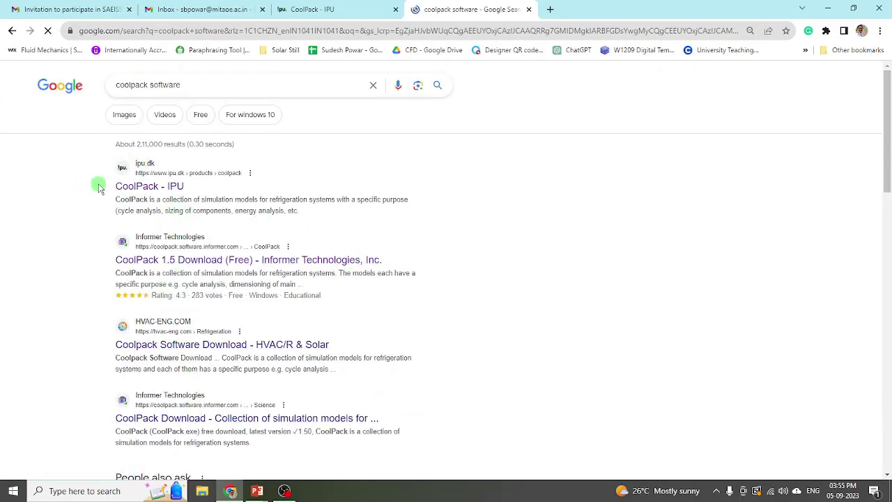
left_click(156, 187)
Step: Read the IPU CoolPack page down to its License and Download sections offering freeware v1.5.0
left_click(314, 11)
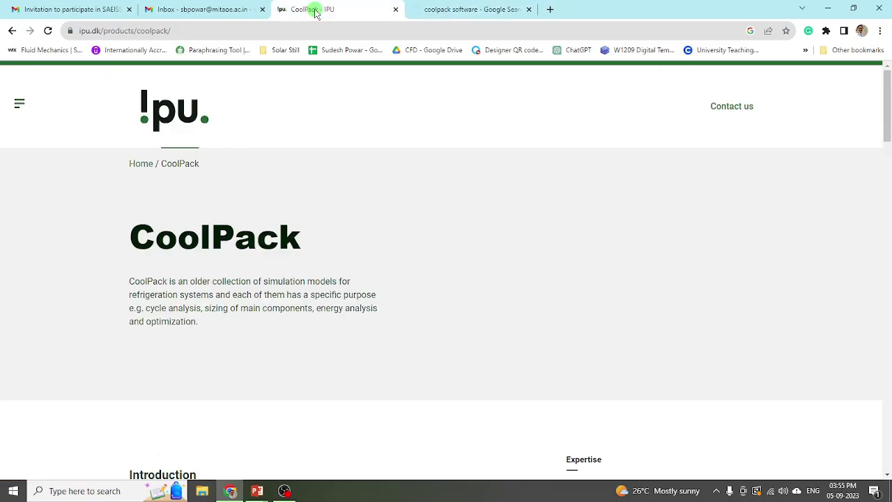
scroll(396, 218, "down", 5)
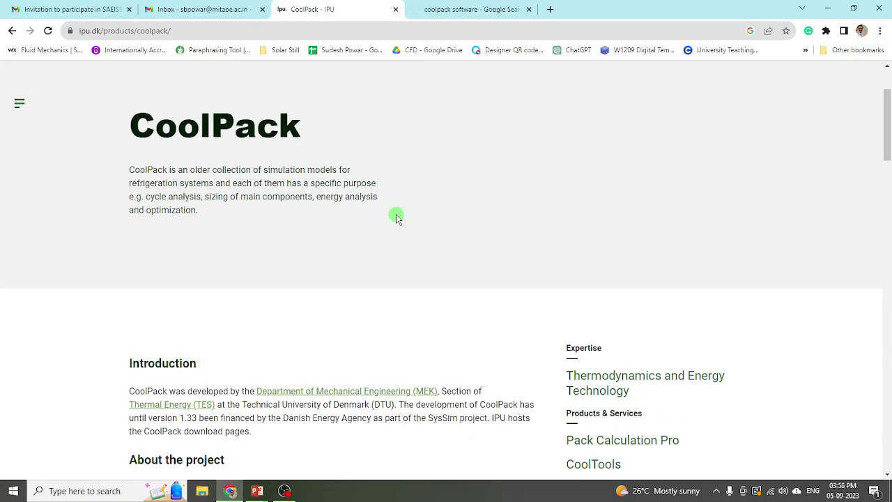
scroll(396, 218, "down", 1)
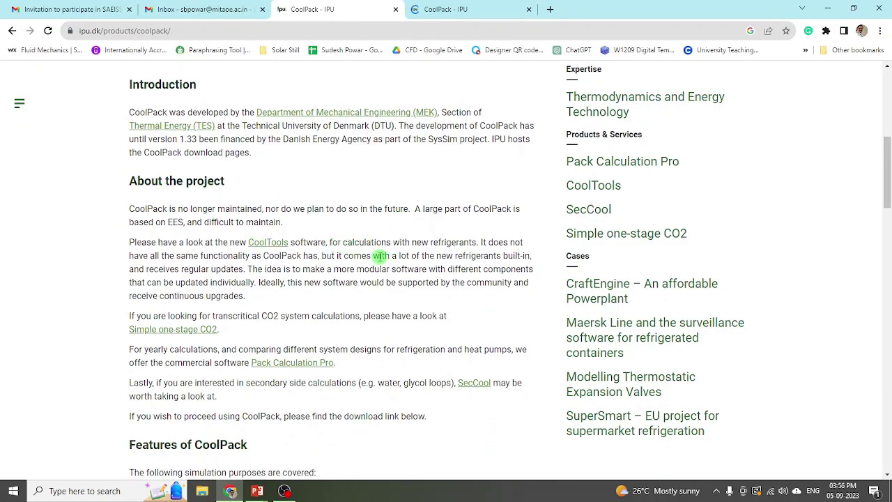
scroll(380, 256, "down", 3)
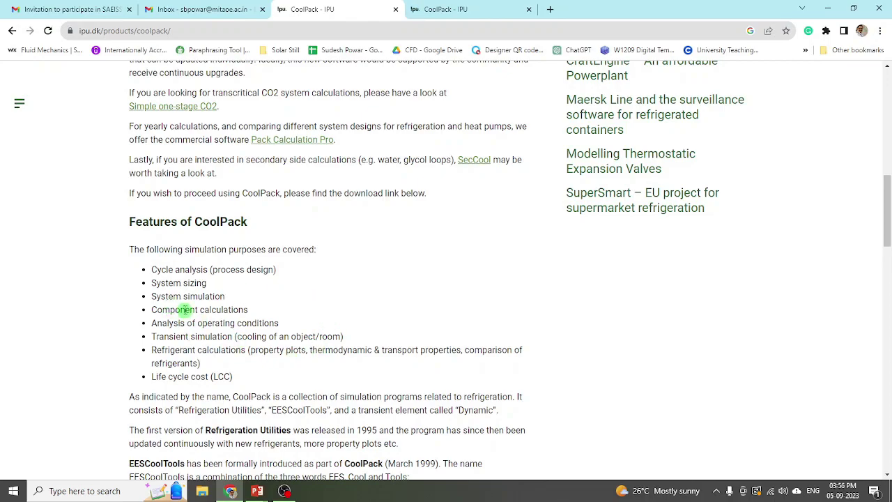
scroll(293, 337, "down", 2)
scroll(293, 338, "down", 4)
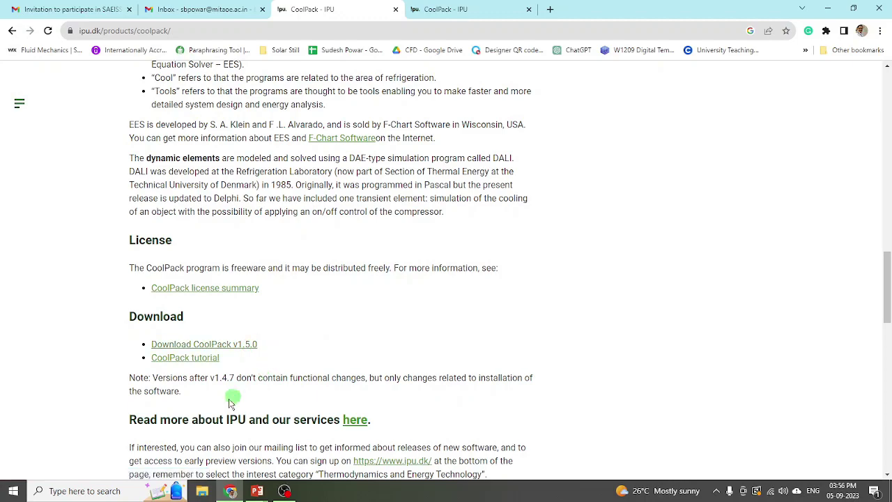
left_click(94, 490)
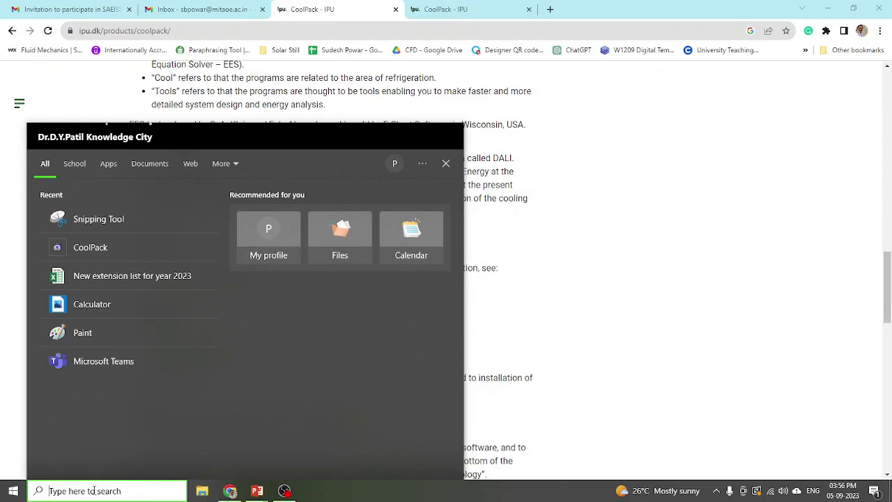
Step: Start CoolPack from the Windows start panel and launch its Refrigeration Utilities program
left_click(86, 247)
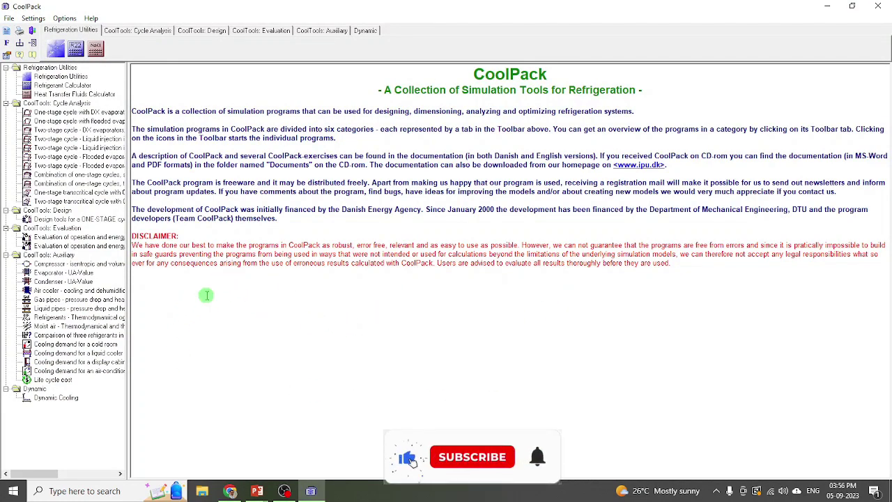
left_click(48, 67)
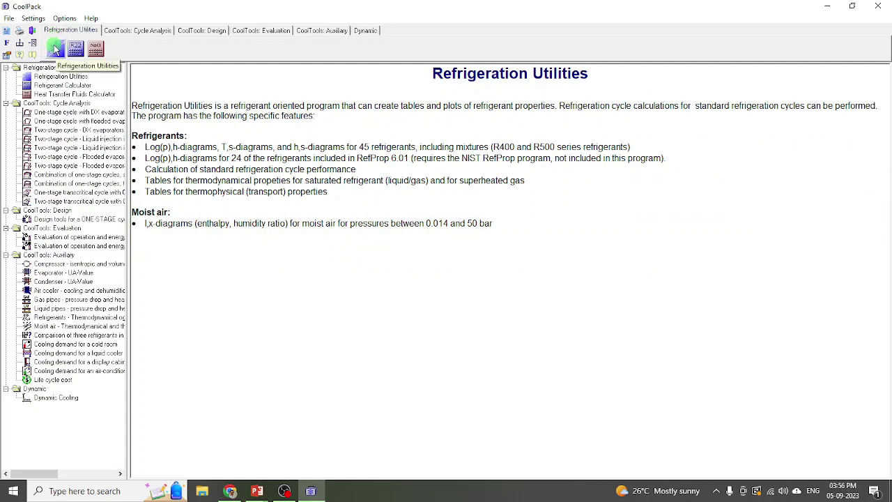
left_click(55, 49)
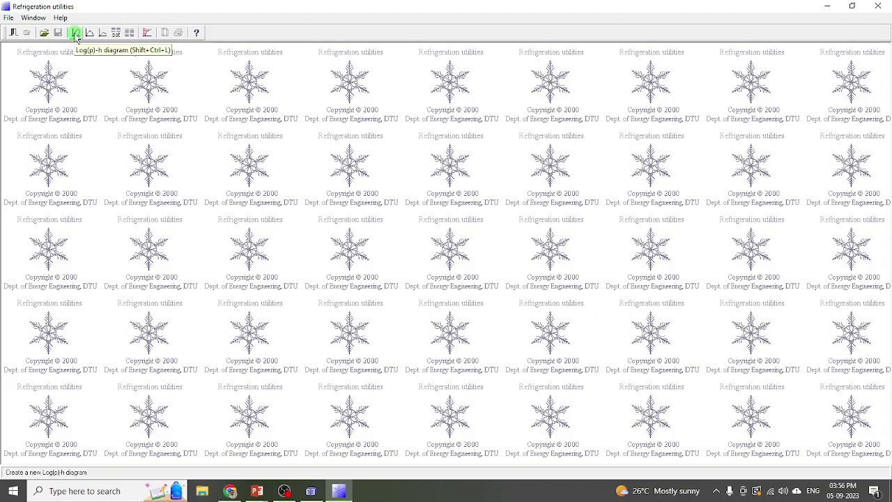
Step: Plot a new log(p)-h diagram with R134a (1,1,1,2-tetrafluoroethane) as the refrigerant
left_click(77, 35)
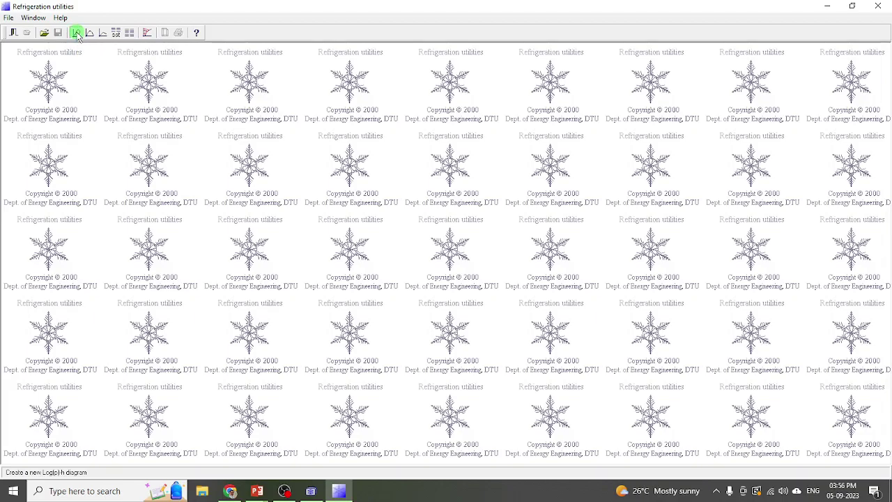
left_click(382, 266)
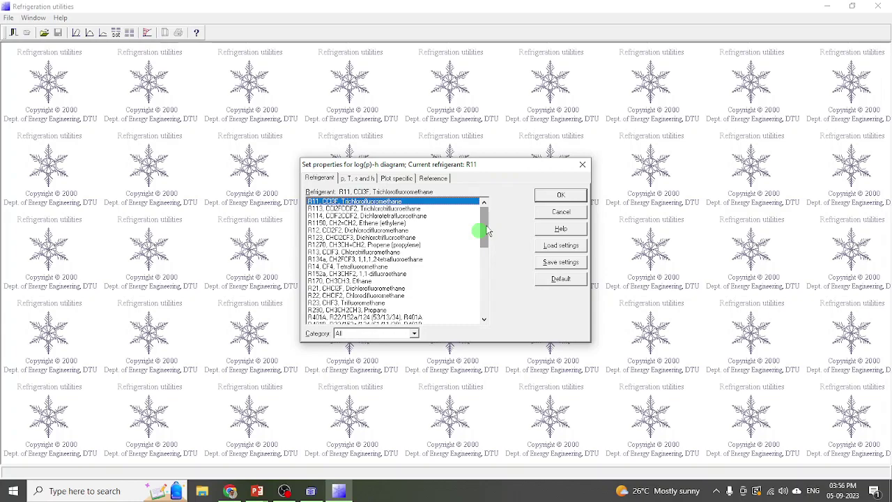
left_click(321, 262)
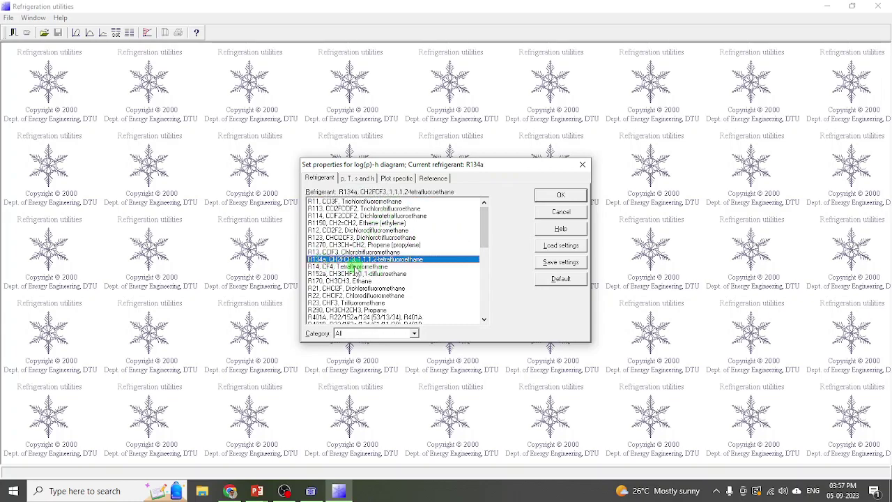
left_click(554, 195)
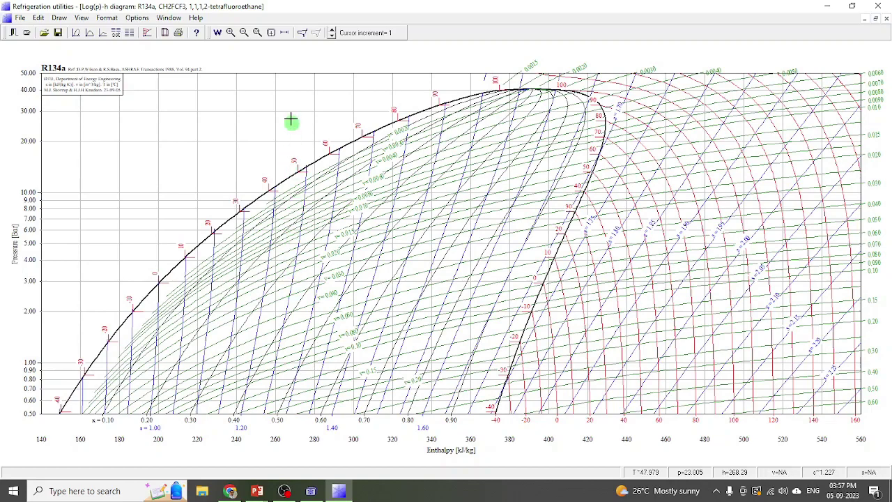
Step: Define a one-stage cycle: -10 °C evaporating, 40 °C condensing, isentropic efficiency 1.00
left_click(303, 34)
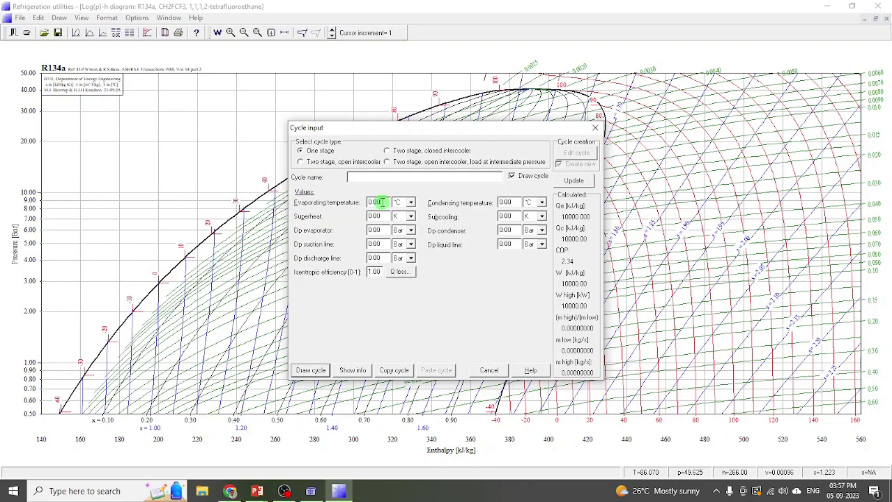
left_click_drag(382, 202, 356, 202)
type("-10")
left_click_drag(519, 202, 489, 205)
left_click(377, 271)
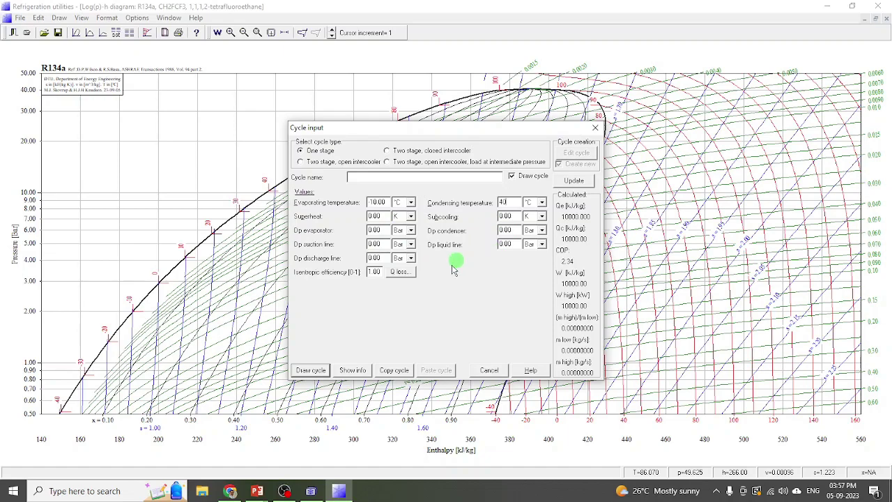
Step: Draw the cycle and show its info: COP 4.03, Qe 135.161 kJ/kg, W 33.573 kJ/kg
left_click(311, 371)
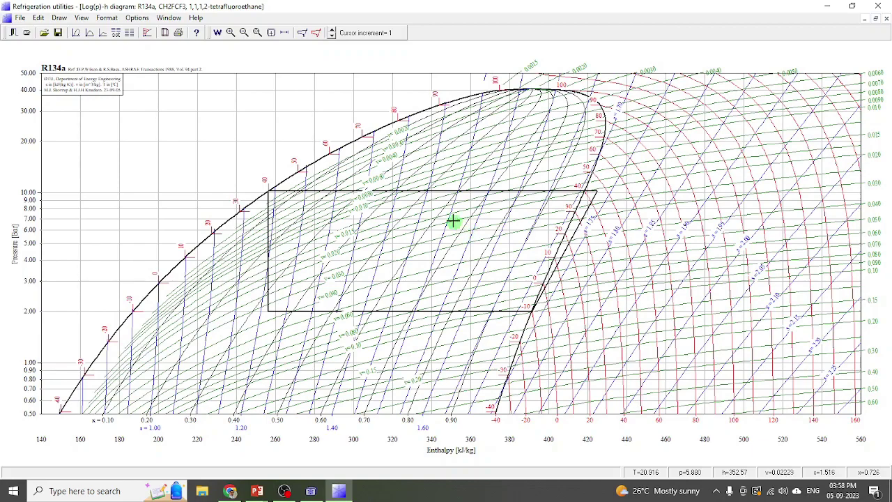
left_click(317, 35)
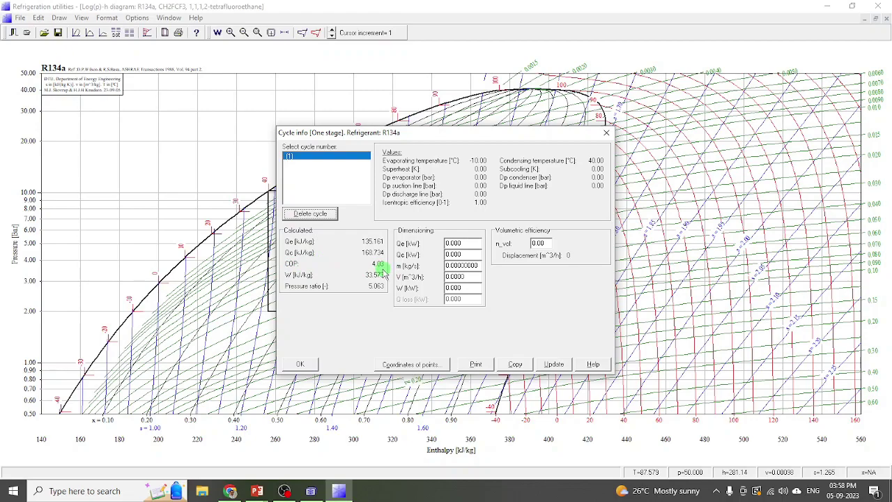
key("alt+Tab")
key("Tab")
key("Tab")
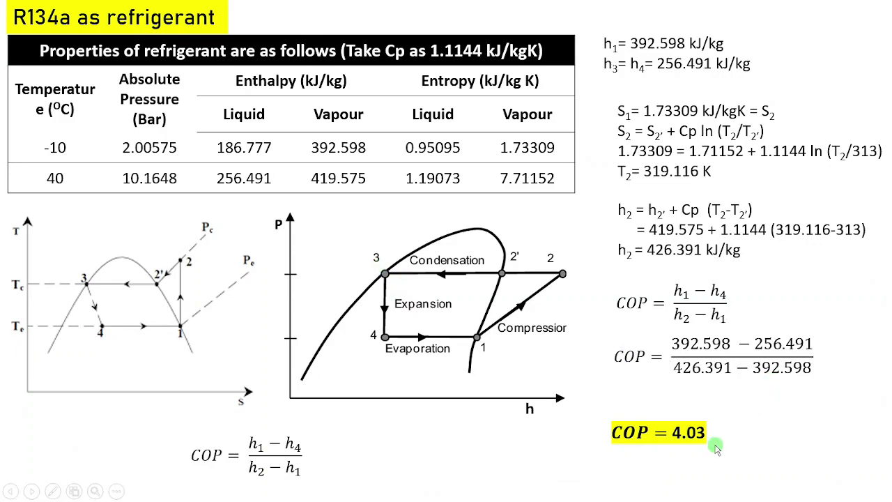
key("alt+Tab")
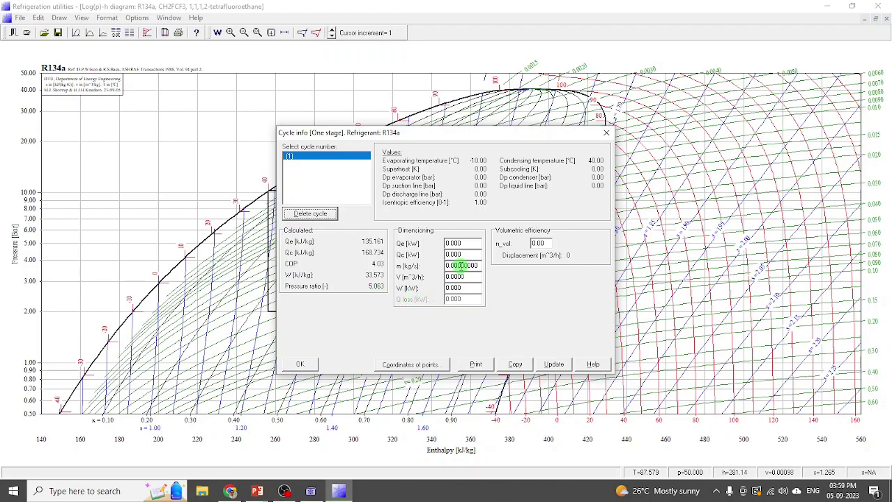
Step: Set mass flow to 0.08 kg/s, recalculate, and display the cycle point coordinates table
left_click(462, 265)
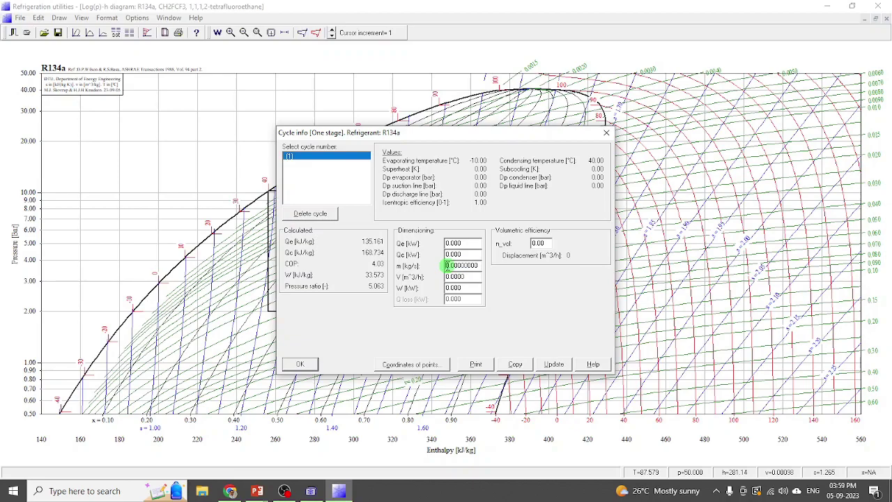
double_click(449, 266)
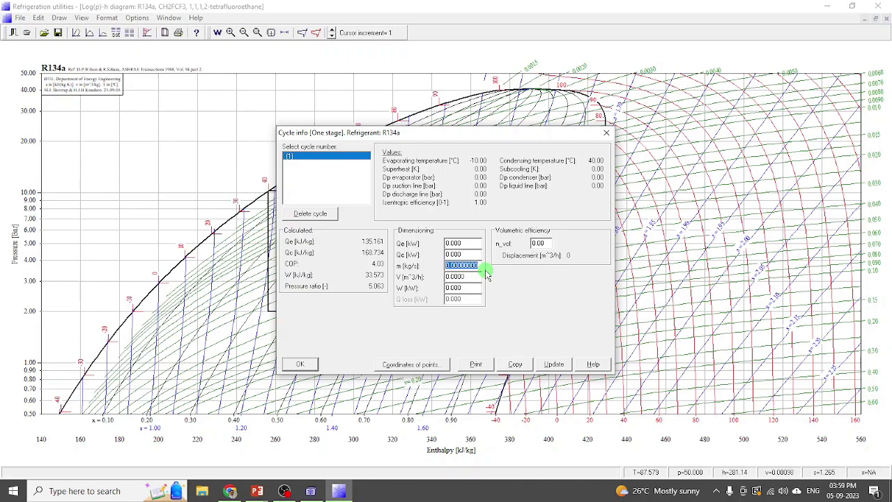
type("0.08")
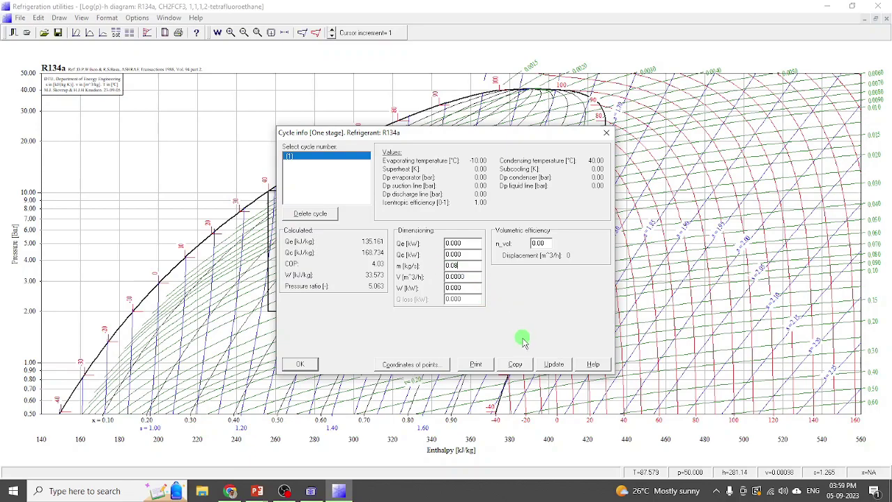
left_click(554, 365)
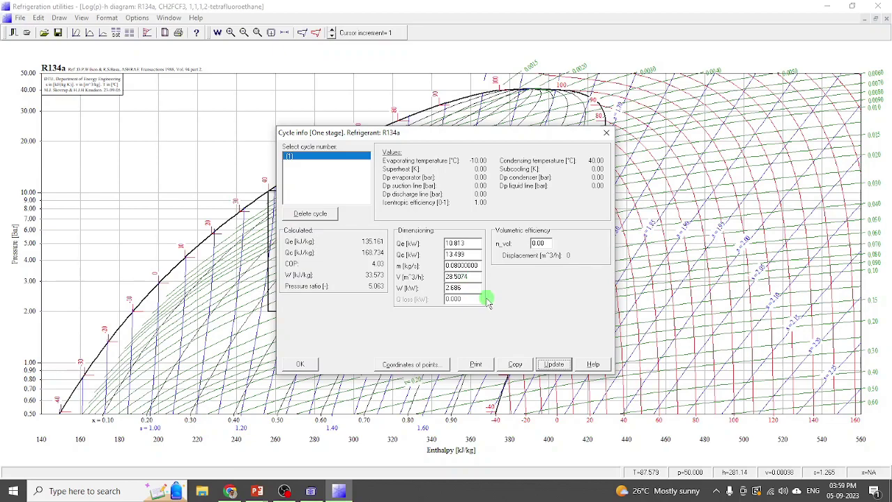
left_click(411, 365)
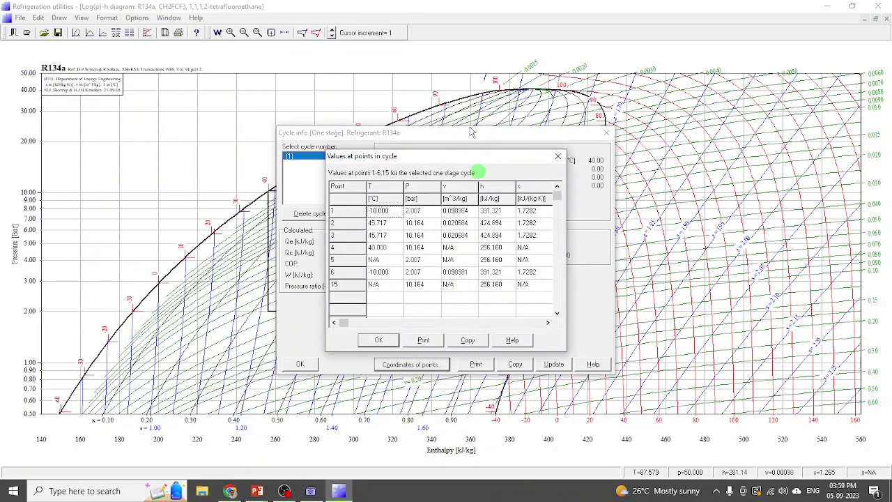
left_click_drag(433, 137, 706, 126)
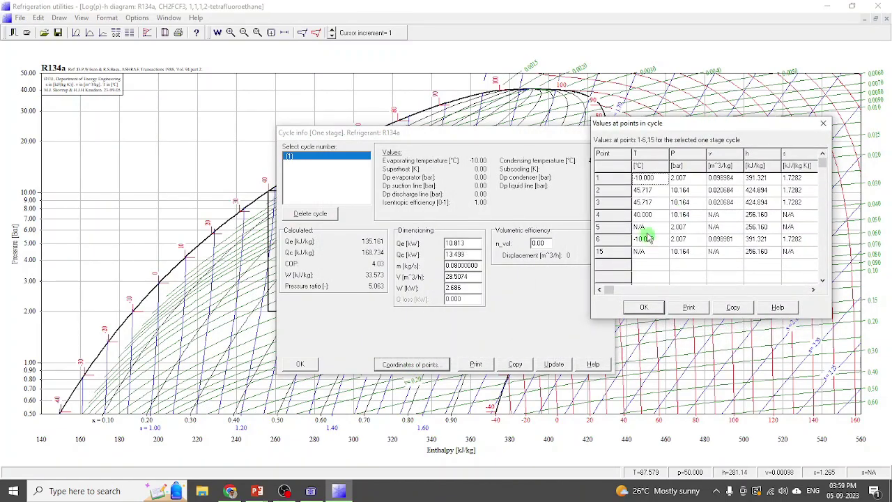